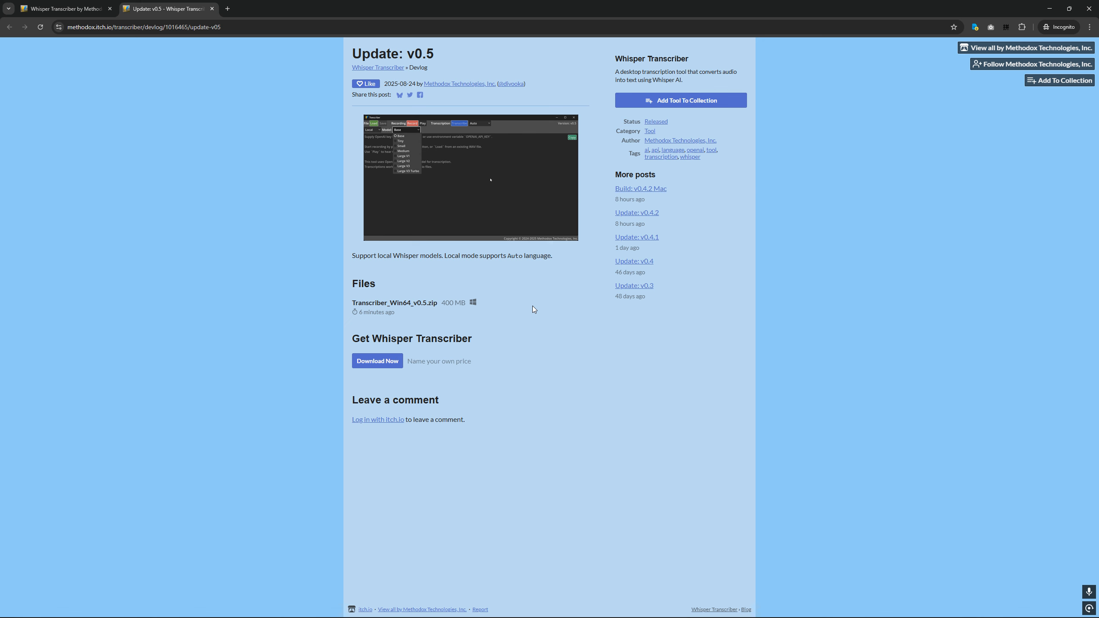
Switch to File Explorer, launch Transcriber.exe from the Transcriber_Win64_v0.5 folder, and minimize the other windows.
key("alt+Tab")
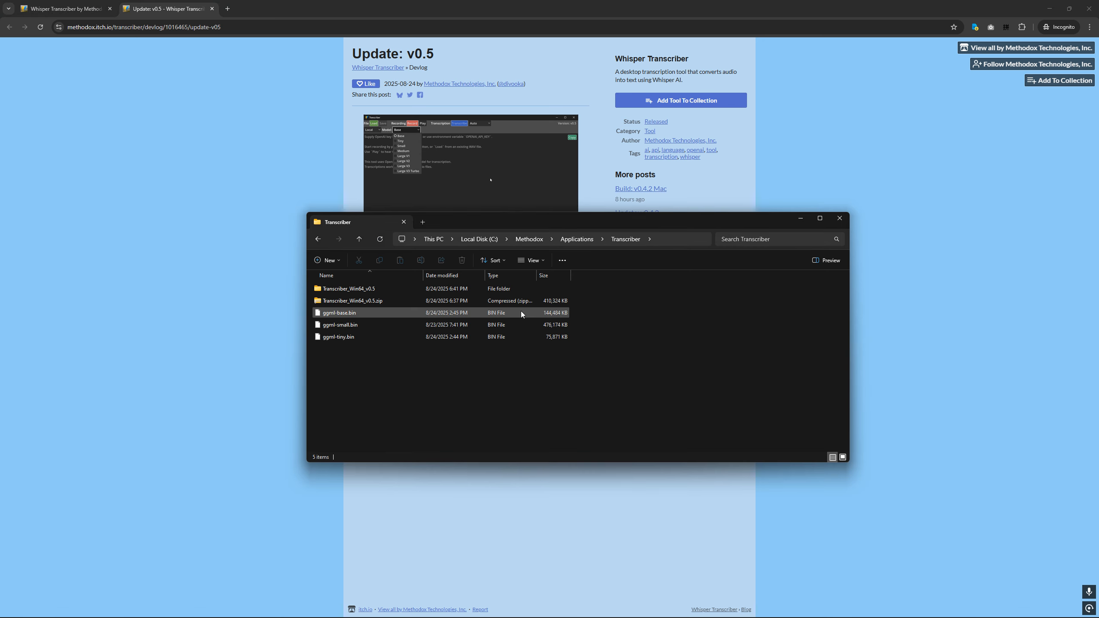
double_click(390, 289)
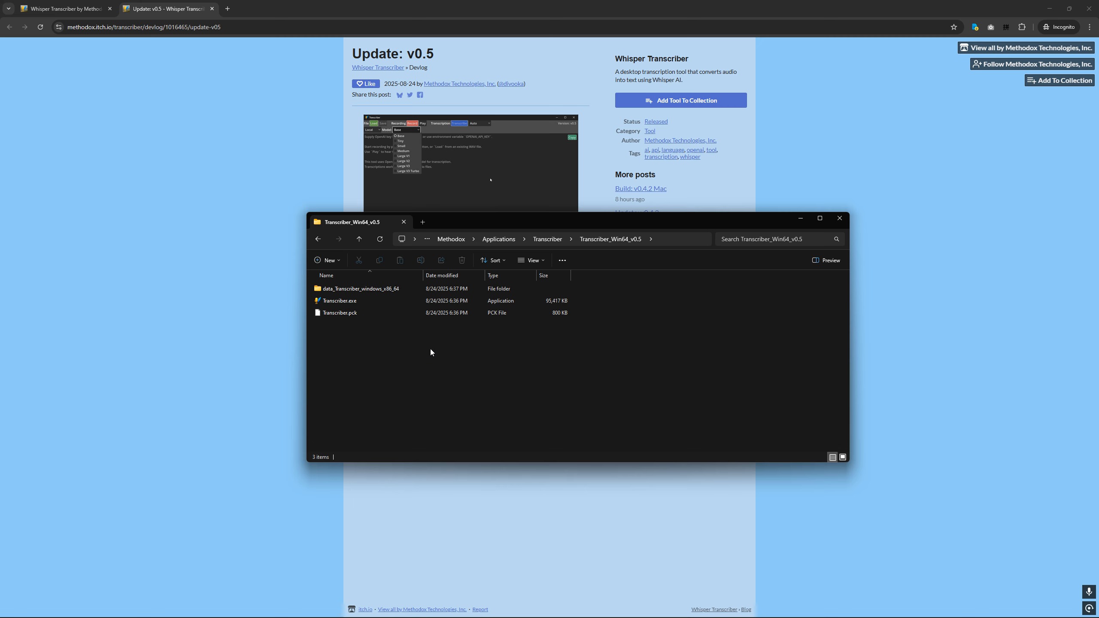
double_click(368, 301)
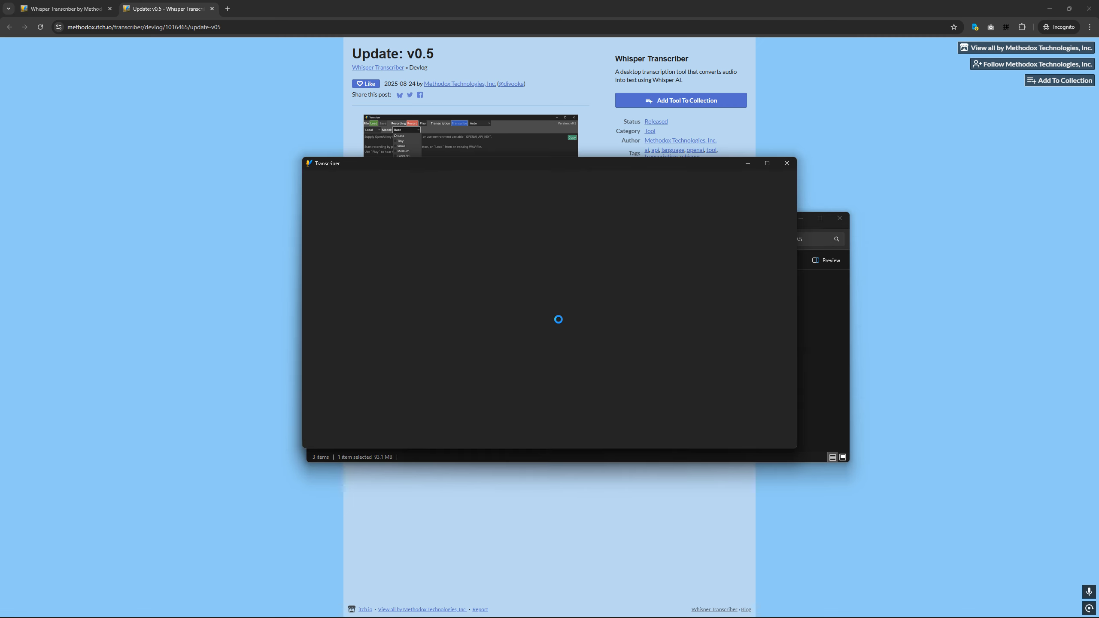
left_click(800, 218)
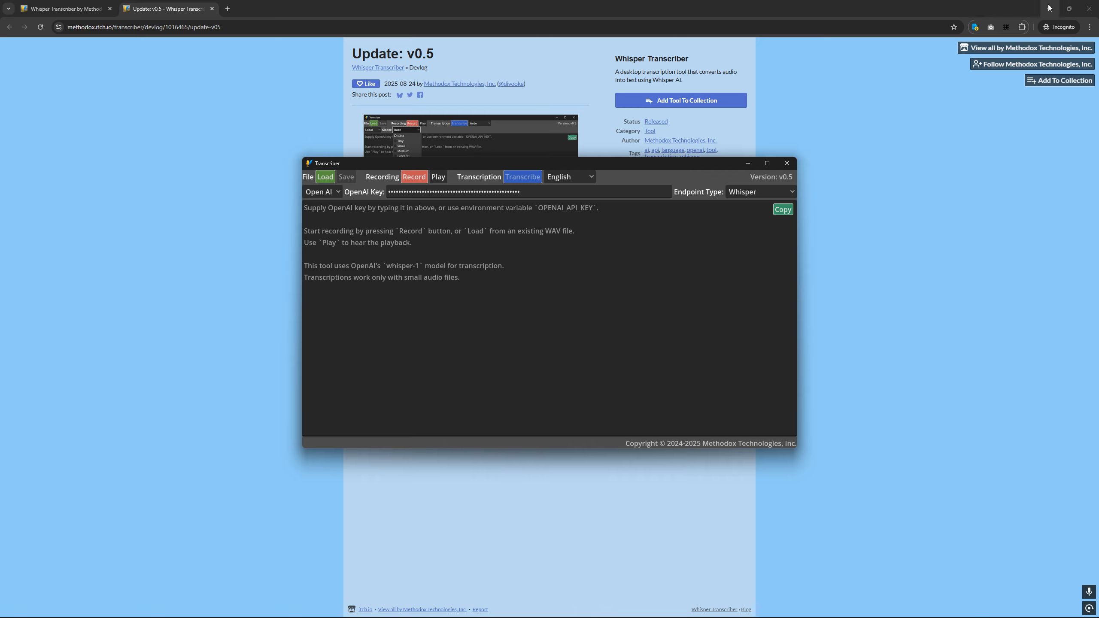
left_click(1049, 9)
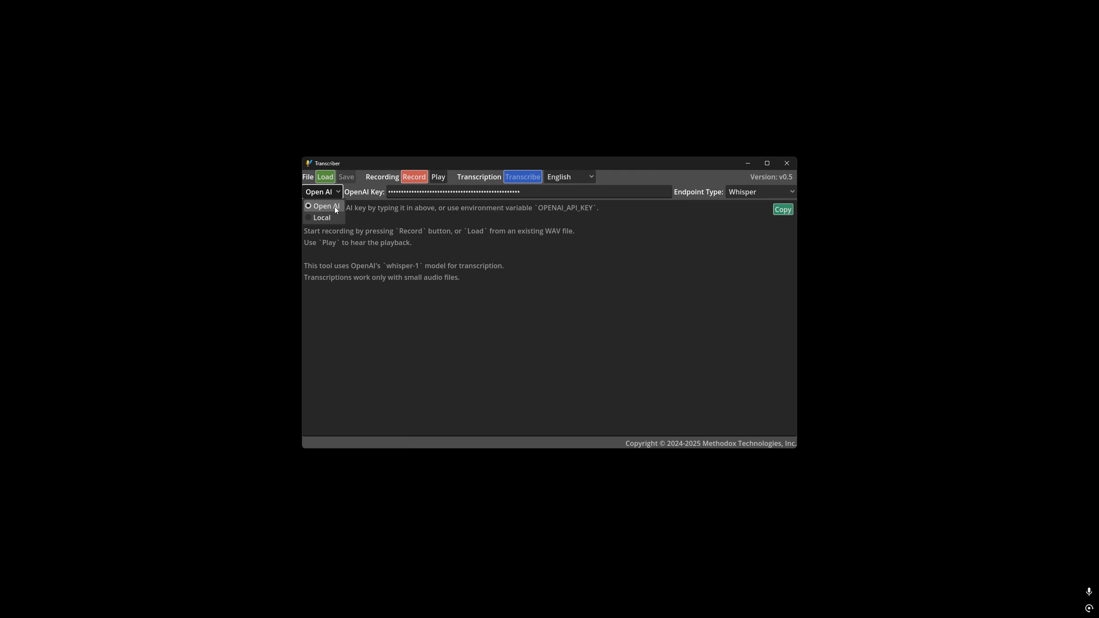
Switch the transcription source from Open AI to Local and view the available Whisper models.
left_click(327, 217)
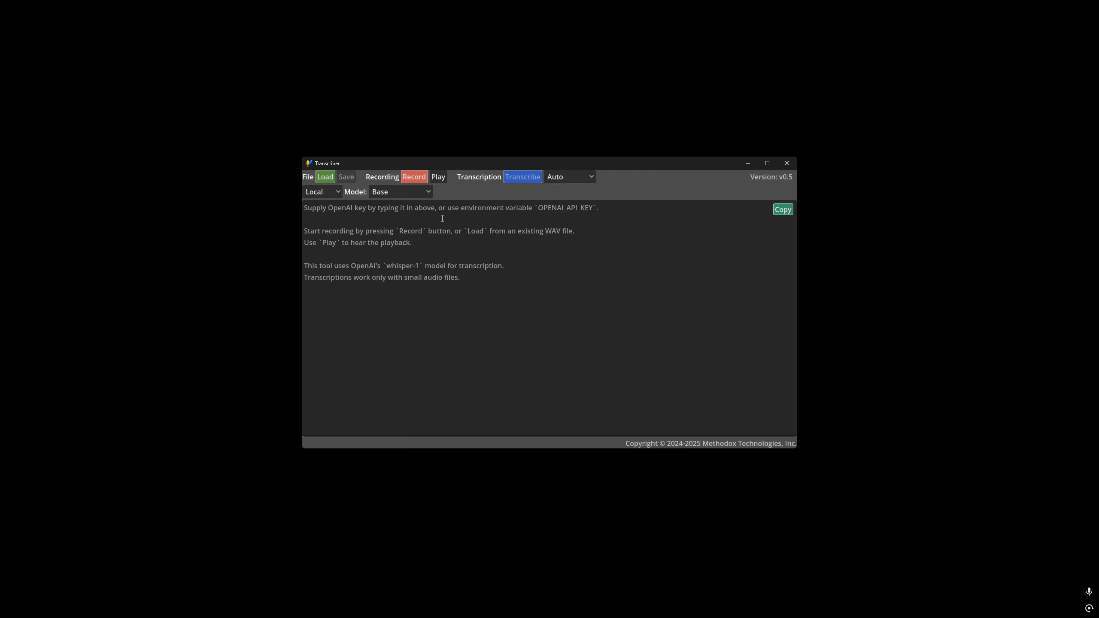
left_click(429, 191)
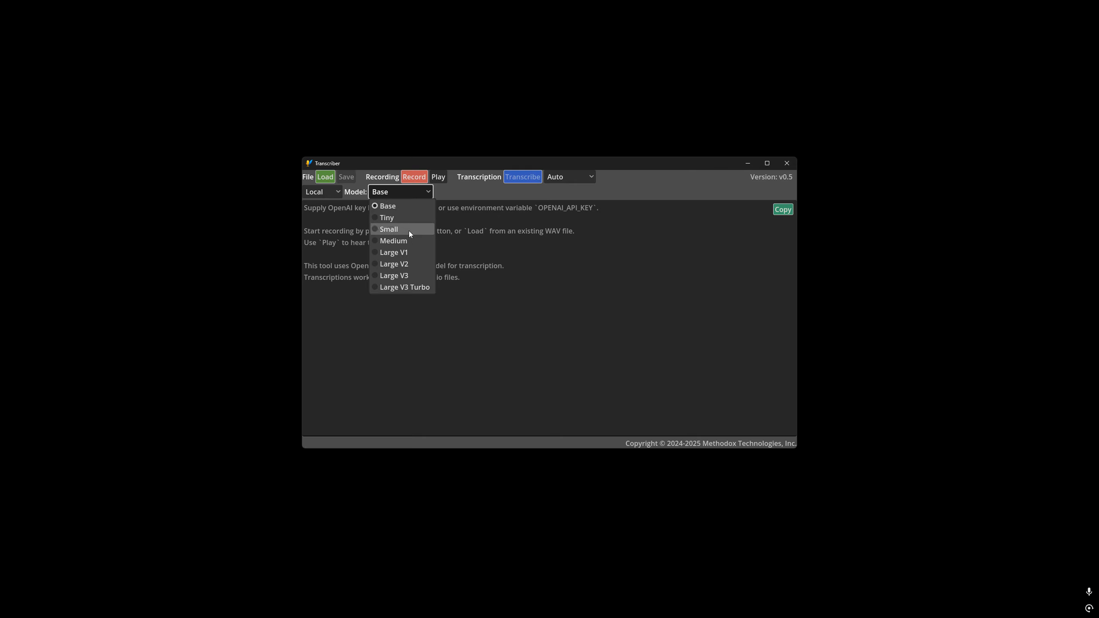
left_click(506, 234)
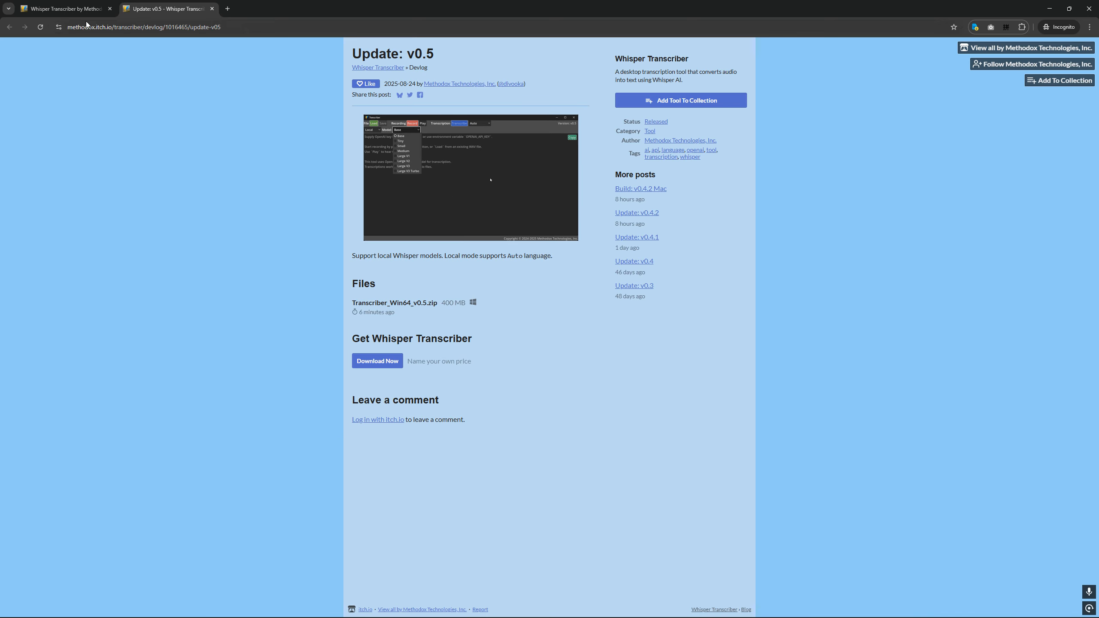
Review the ggml model files offered on the Whisper Transcriber download page against the model choices in Transcriber.
left_click(80, 11)
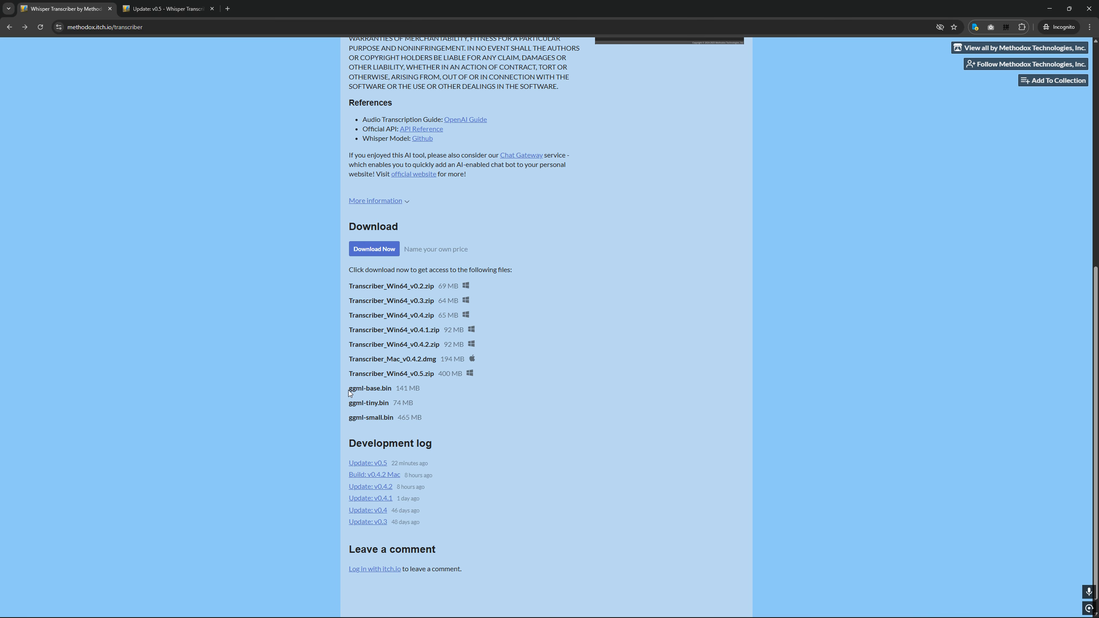
left_click_drag(349, 390, 435, 419)
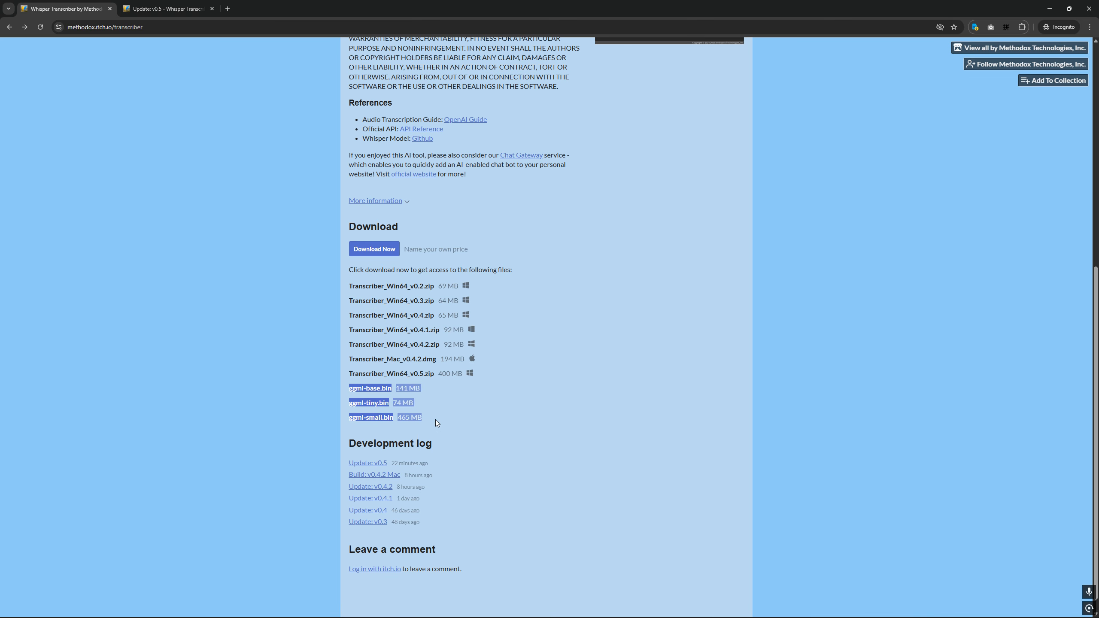
left_click(461, 411)
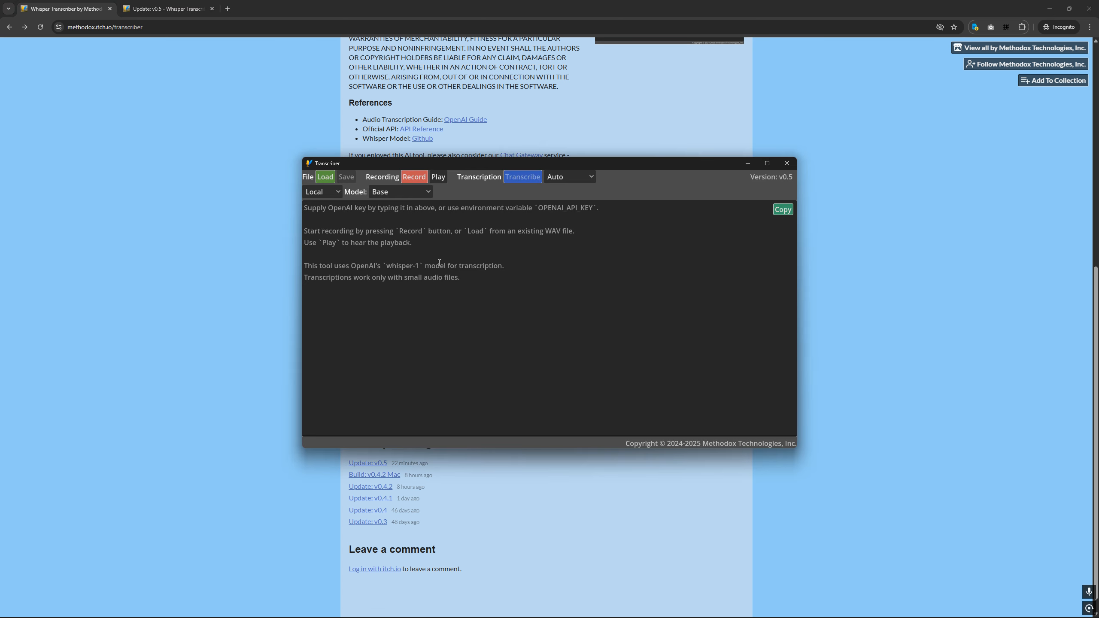
left_click(419, 196)
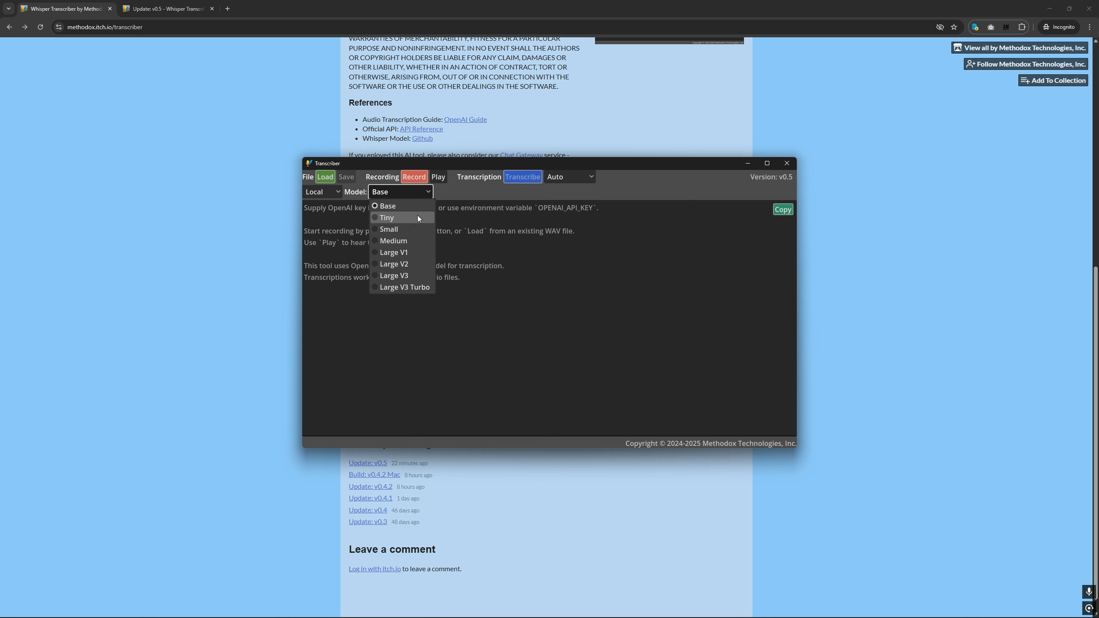
left_click(513, 238)
In File Explorer, move ggml-base.bin, ggml-small.bin and ggml-tiny.bin from the Transcriber folder into Transcriber_Win64_v0.5.
key("alt+Tab")
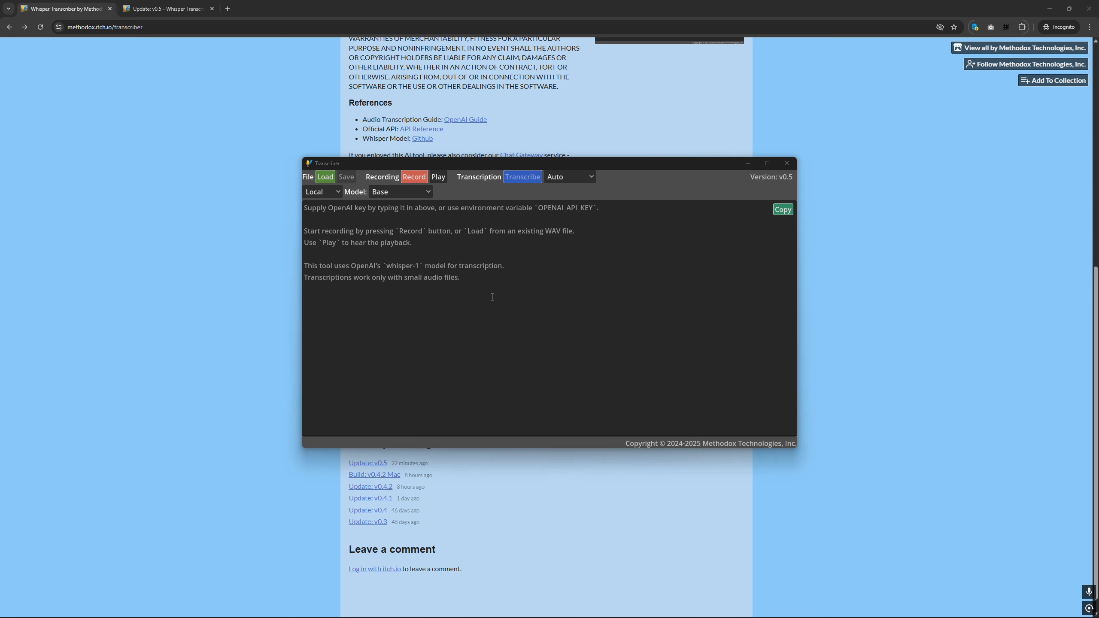
left_click(551, 239)
left_click(368, 324)
left_click(355, 300, "shift")
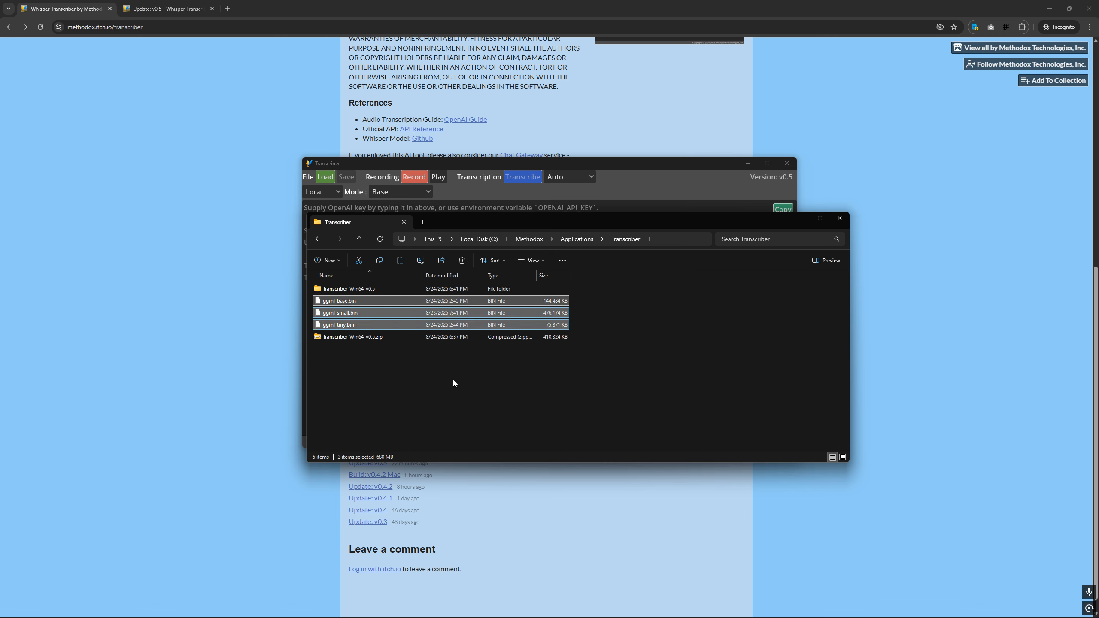
key("ctrl+x")
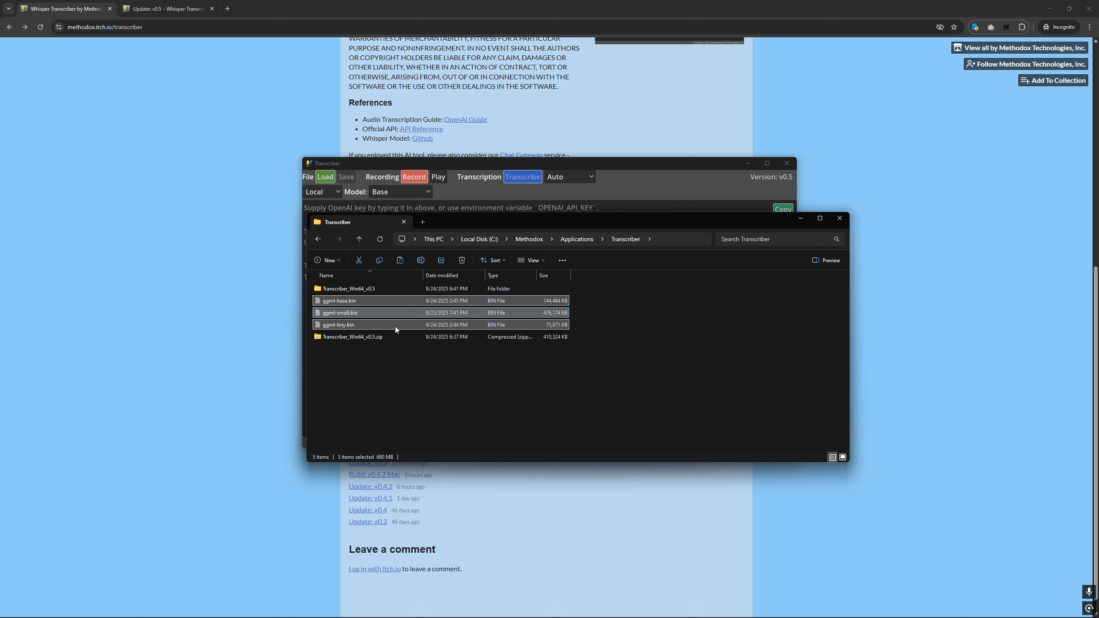
double_click(378, 289)
key("ctrl+v")
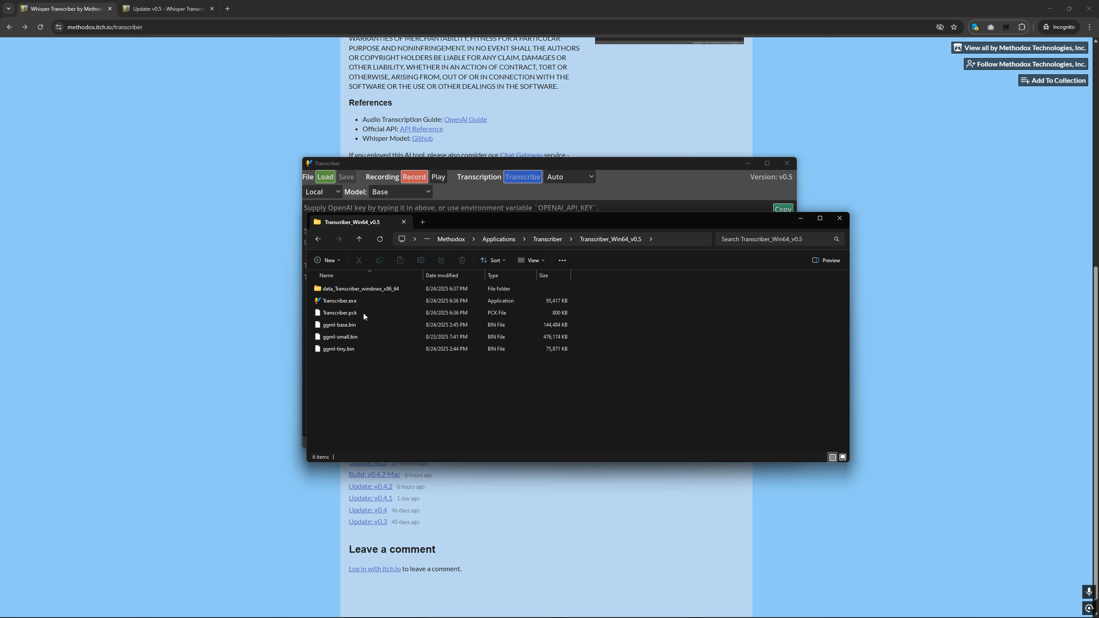
Check that the Transcriber program files and the ggml model files are together in the Transcriber_Win64_v0.5 folder.
left_click(366, 303)
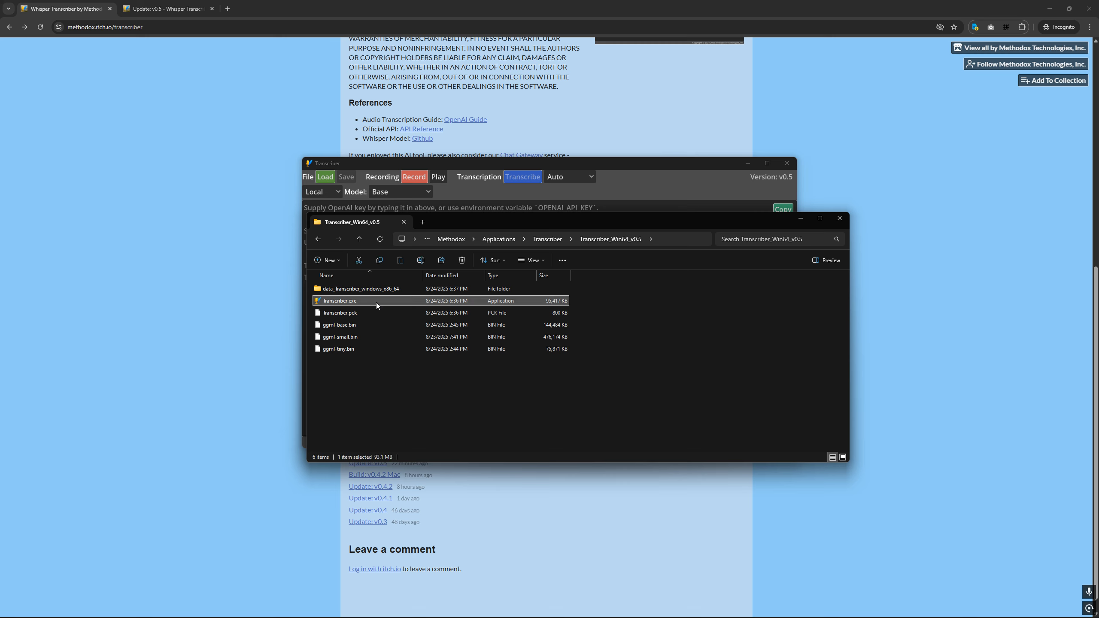
left_click(402, 398)
left_click_drag(425, 379, 377, 289)
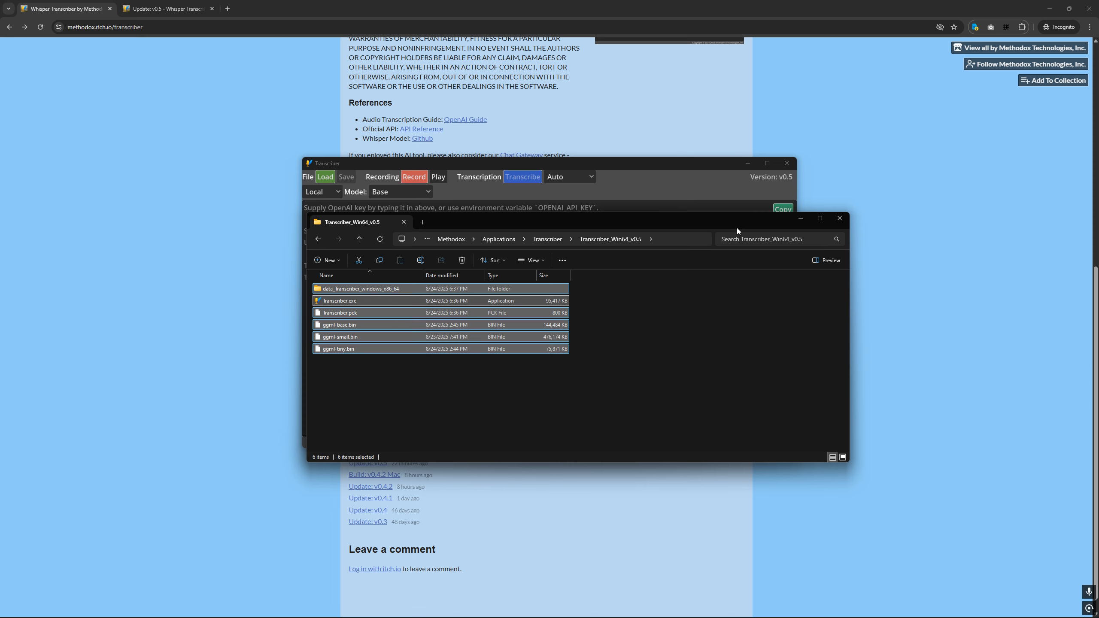
In Transcriber, record about 12 seconds of speech reading the web page's Overview text, with both windows in view.
left_click(801, 218)
left_click_drag(661, 170, 678, 261)
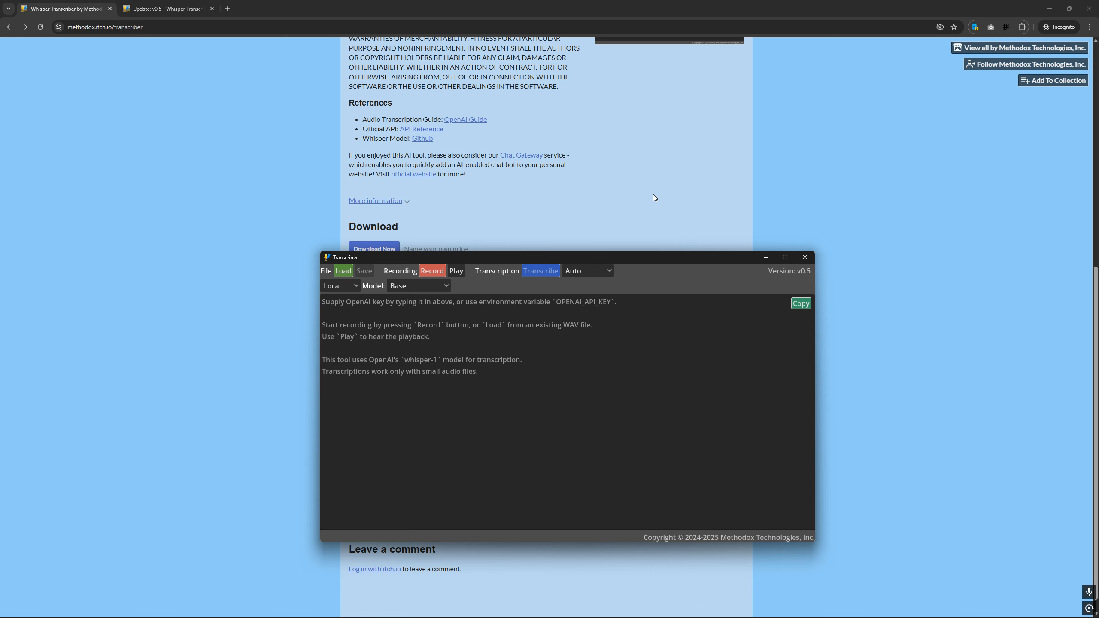
scroll(655, 198, "up", 6)
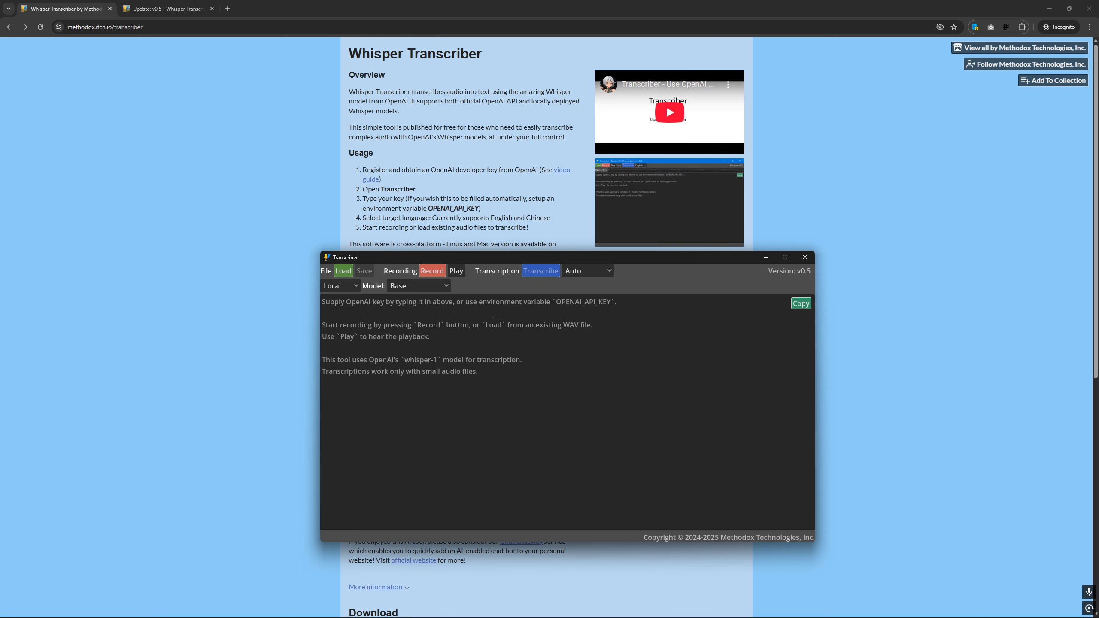
left_click(432, 271)
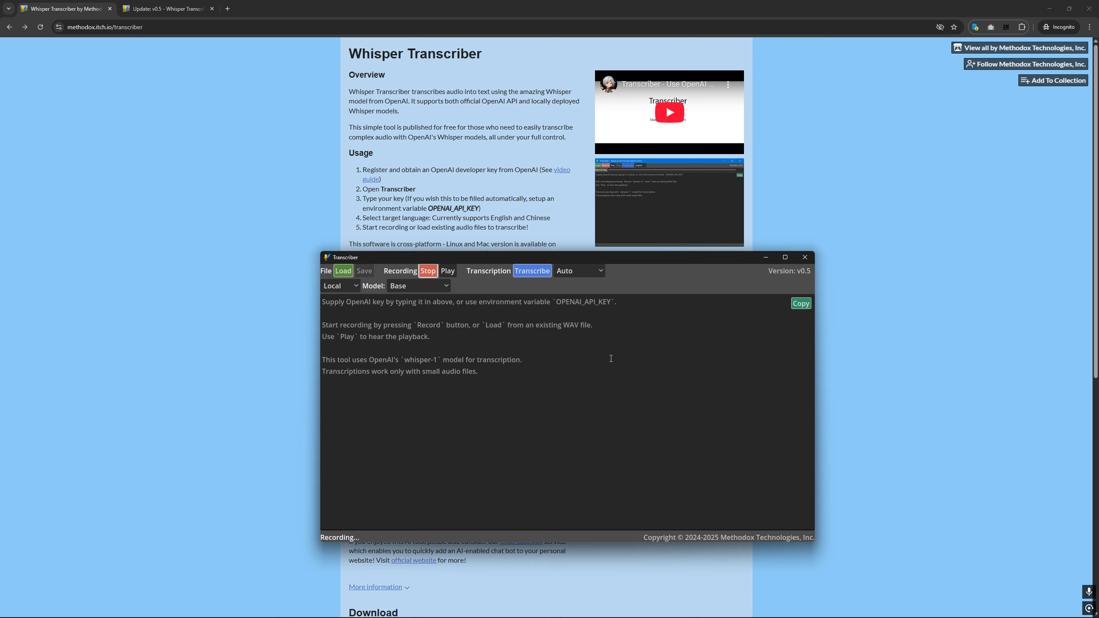
left_click(429, 271)
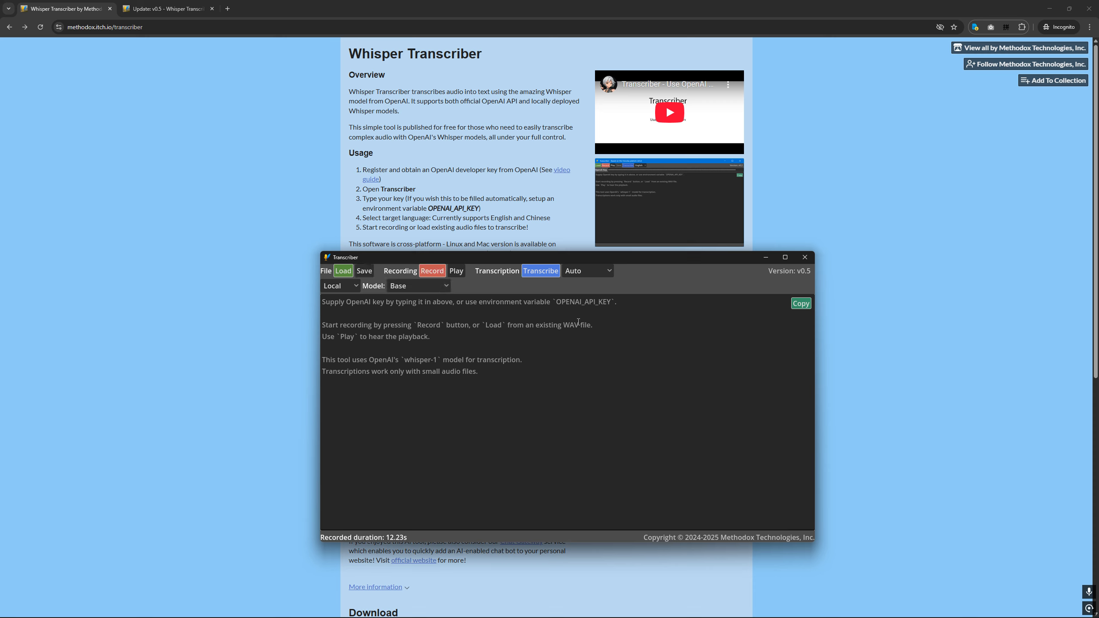
Review the language choices, keep Auto, and transcribe the recording with the local Base model.
left_click(600, 276)
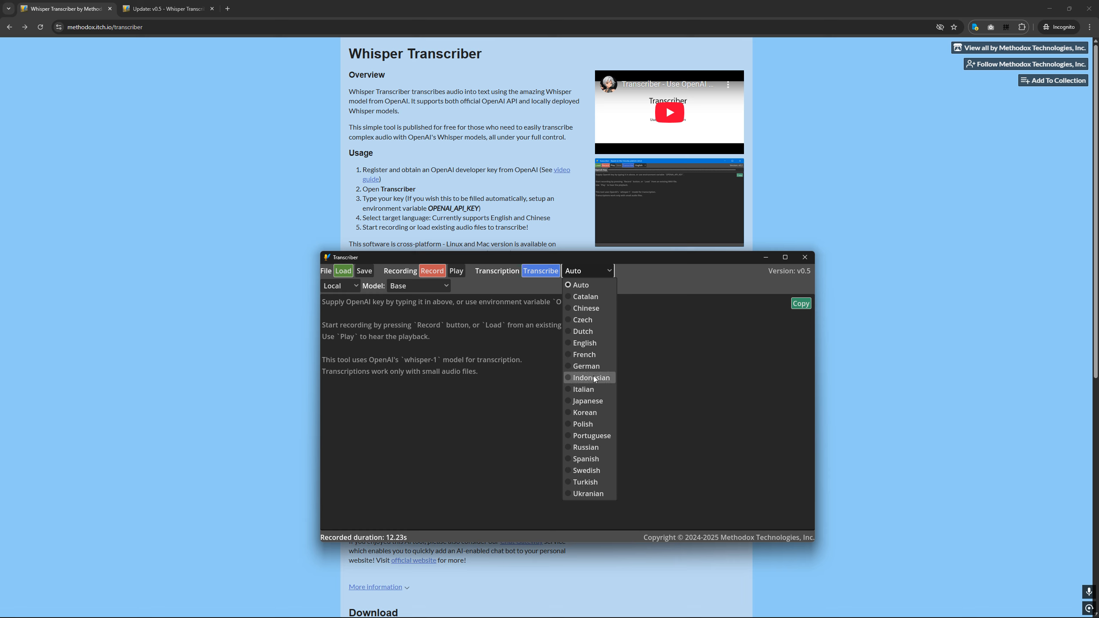
left_click(522, 340)
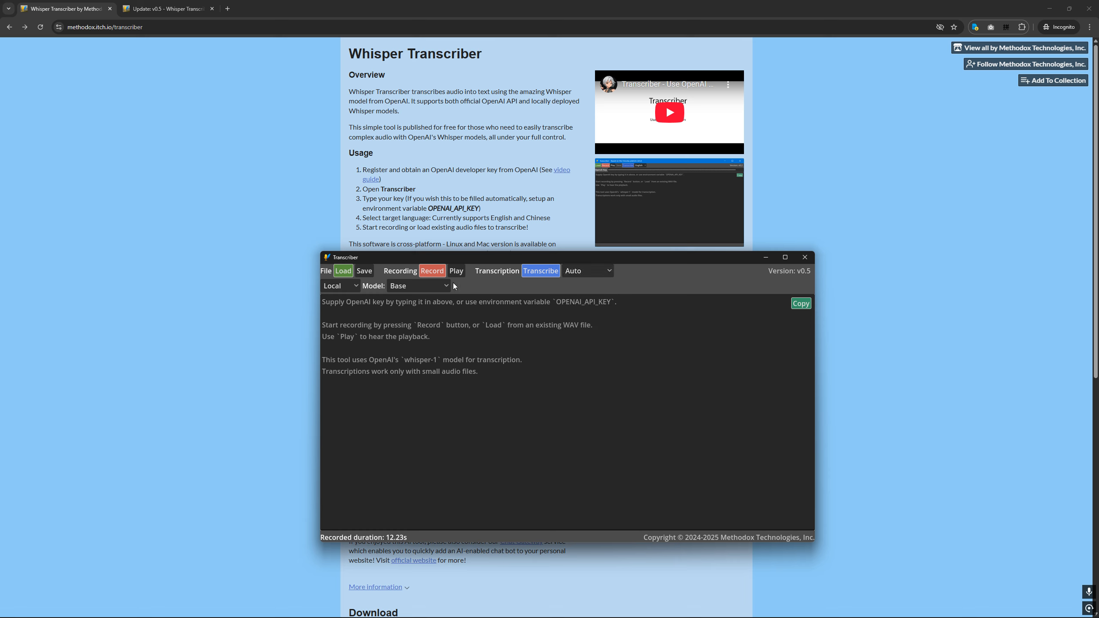
left_click(544, 271)
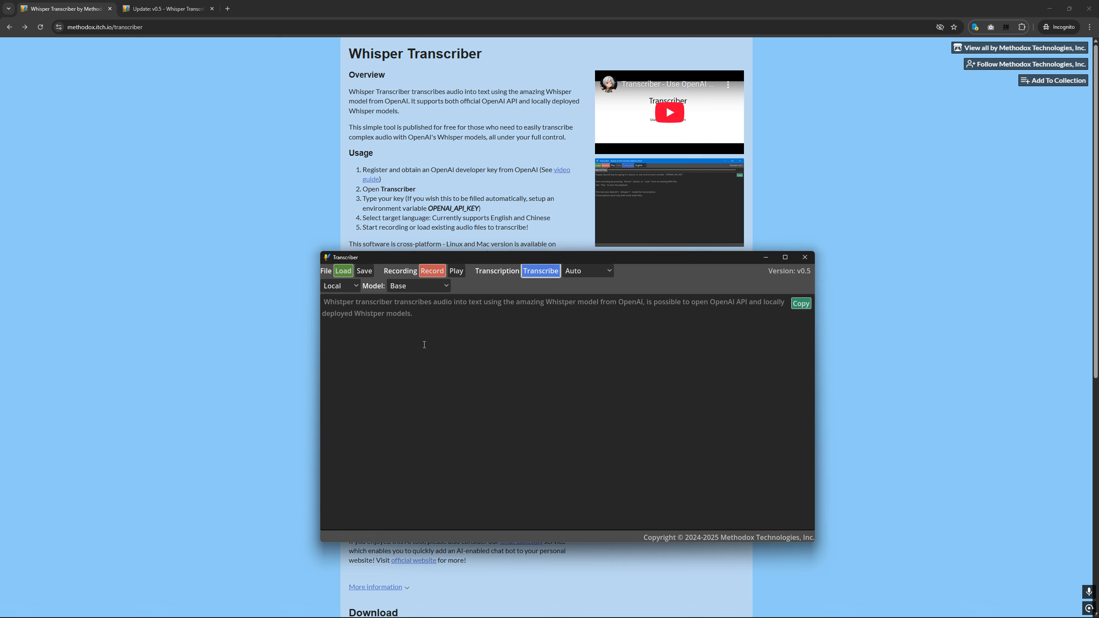
Examine the Base model's transcription for wording errors against the Overview text on the web page.
left_click_drag(323, 304, 414, 310)
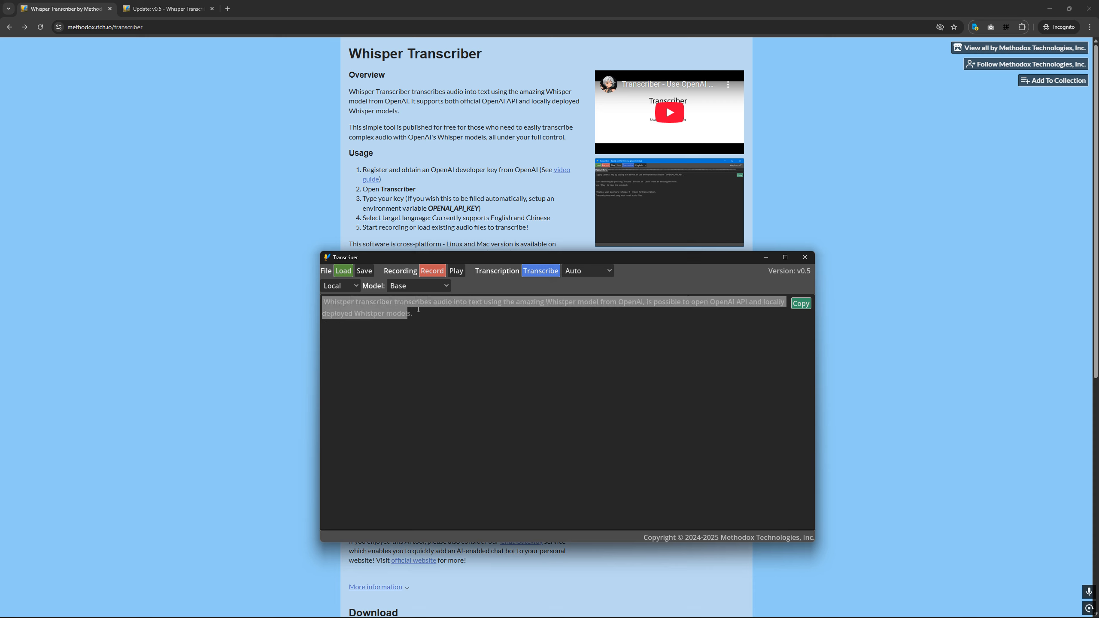
left_click(436, 308)
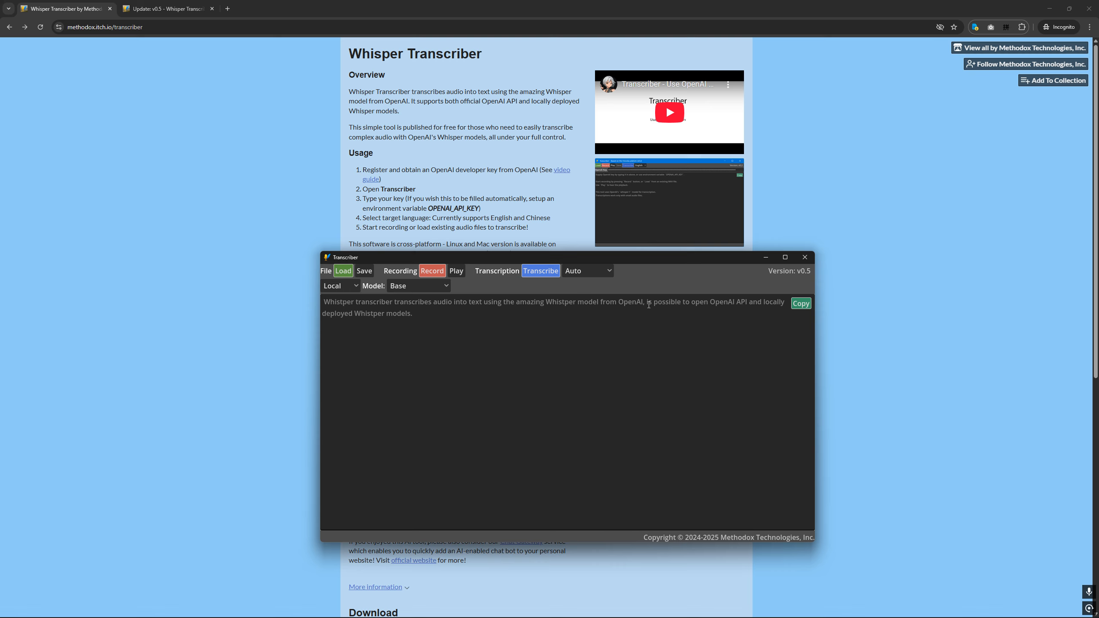
left_click_drag(647, 305, 705, 306)
left_click(703, 328)
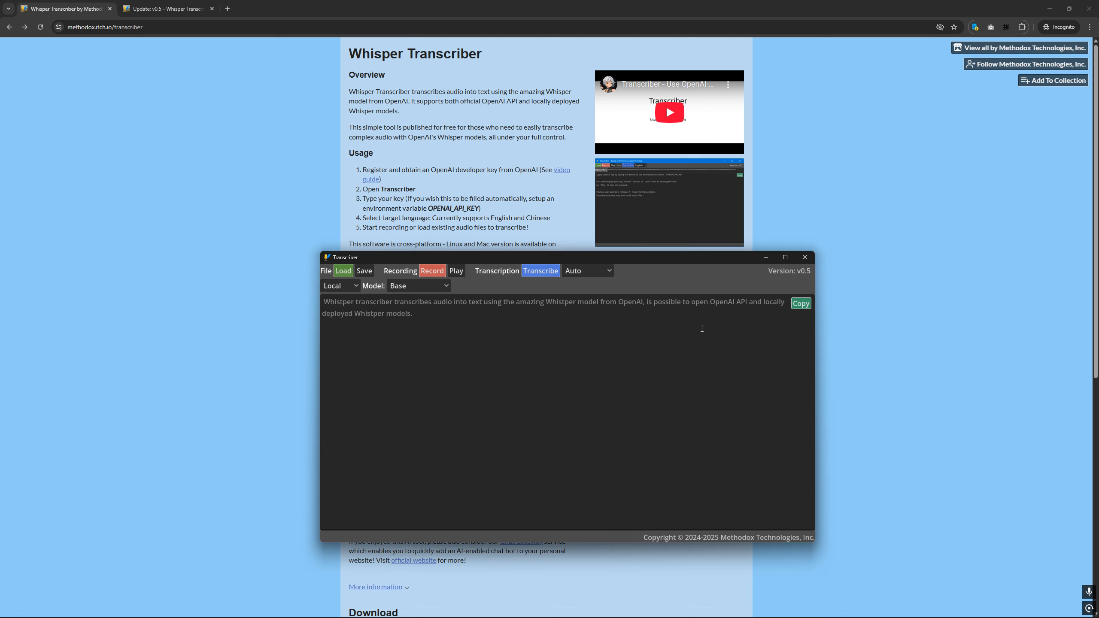
left_click_drag(347, 316, 436, 316)
left_click(437, 317)
triple_click(329, 302)
left_click(449, 319)
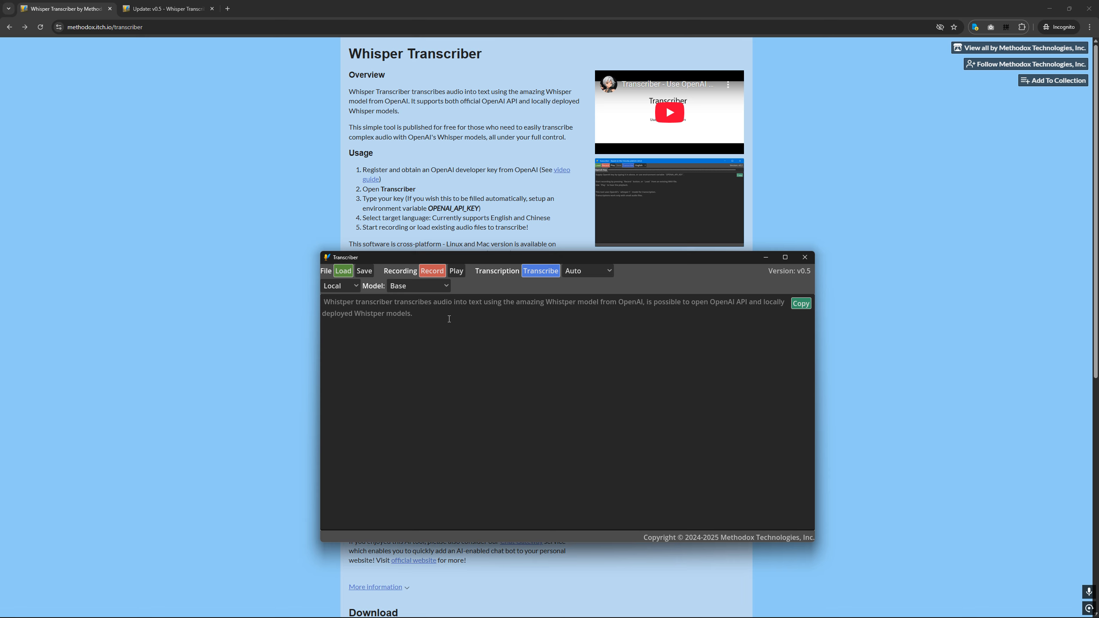
View the model choices again and check the size of ggml-base.bin in the page's download list.
left_click(433, 290)
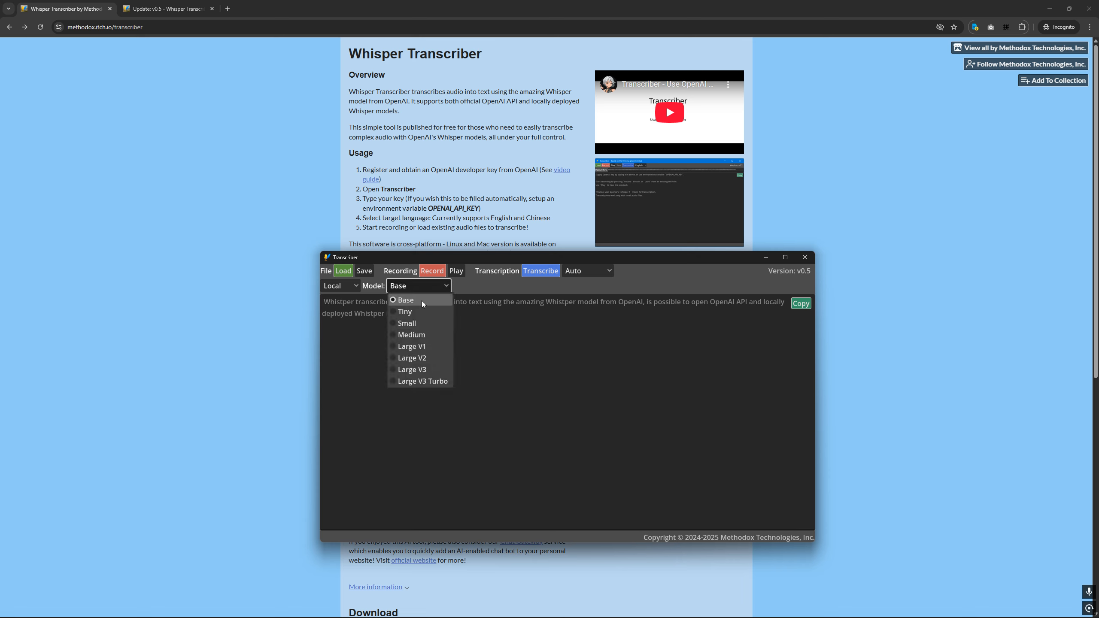
left_click(278, 307)
scroll(392, 365, "down", 6)
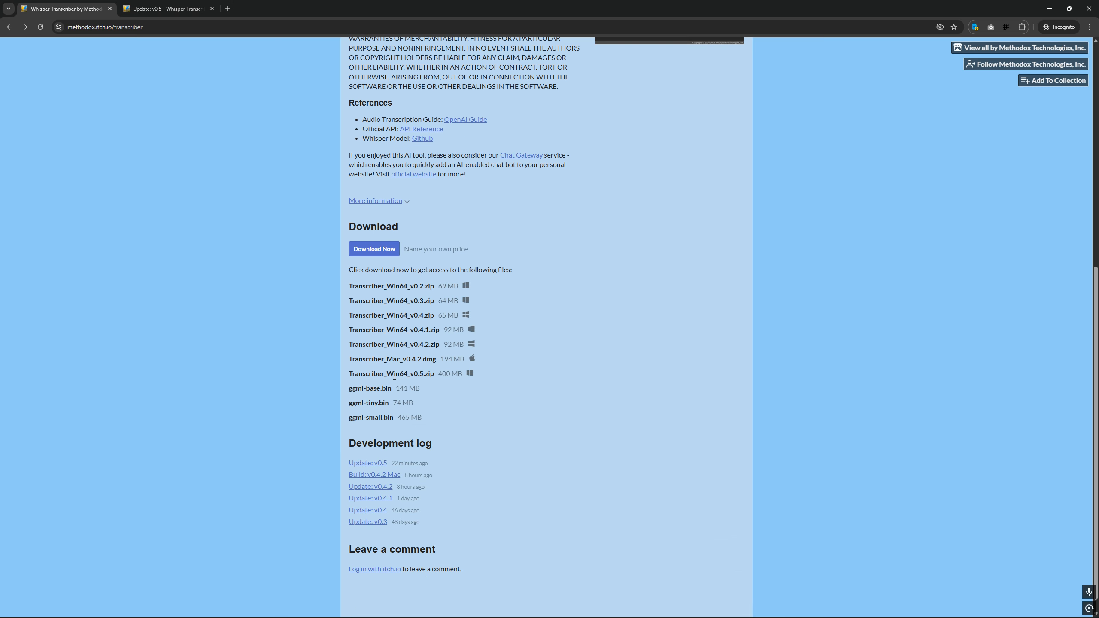
left_click_drag(351, 388, 414, 390)
key("alt+Tab")
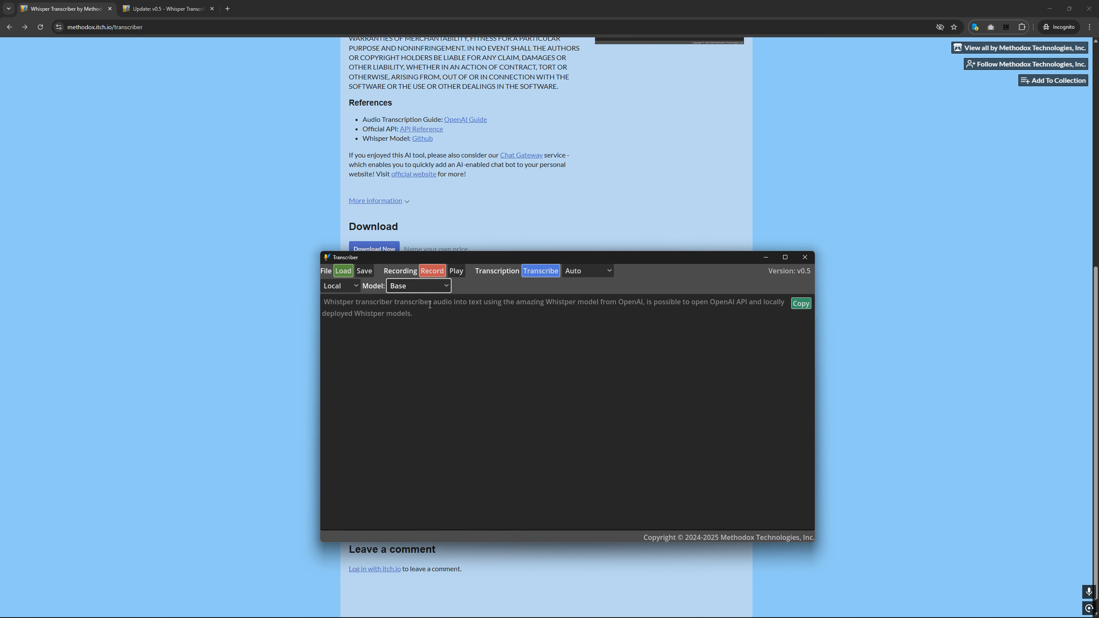
Set the local model to Small and transcribe the same recording again, keeping the page's Overview text in view.
scroll(426, 217, "up", 8)
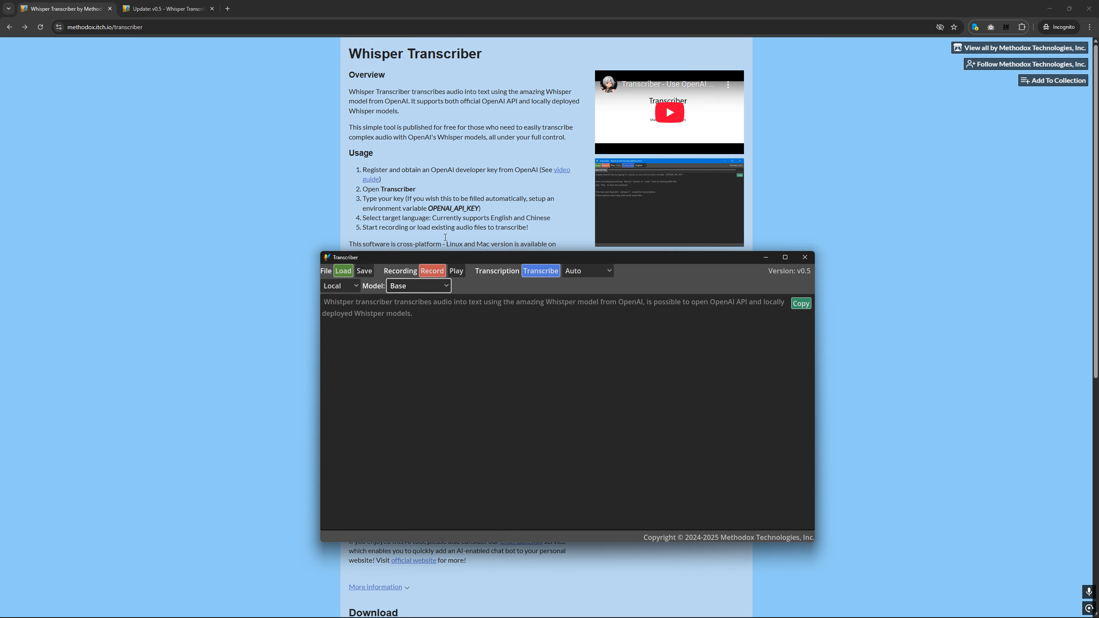
left_click(431, 287)
left_click(421, 323)
left_click_drag(461, 256, 457, 282)
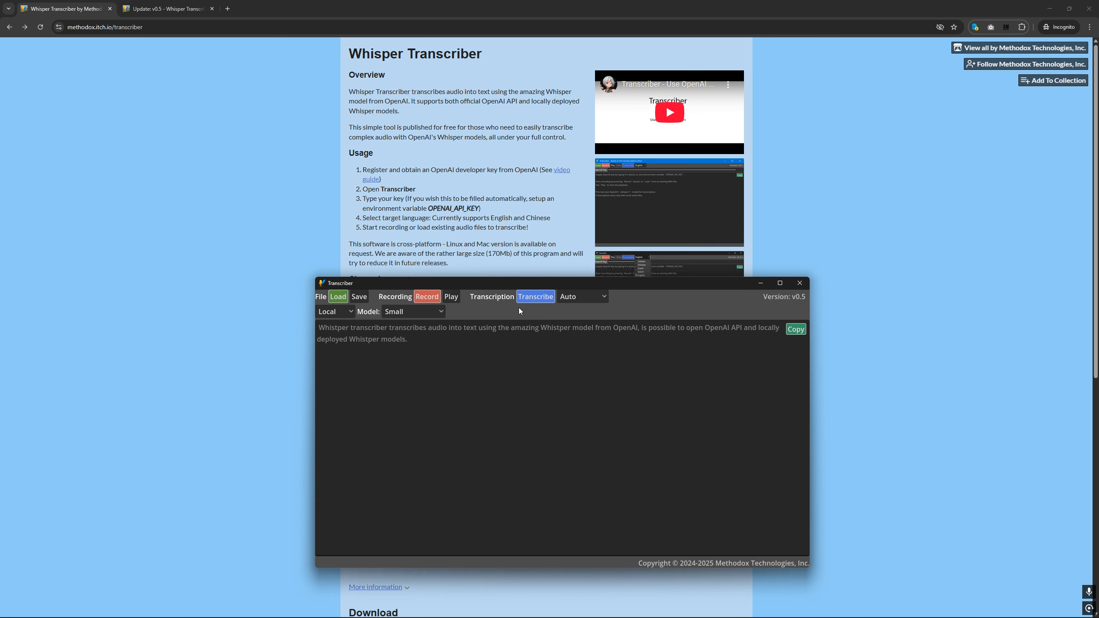
left_click(534, 297)
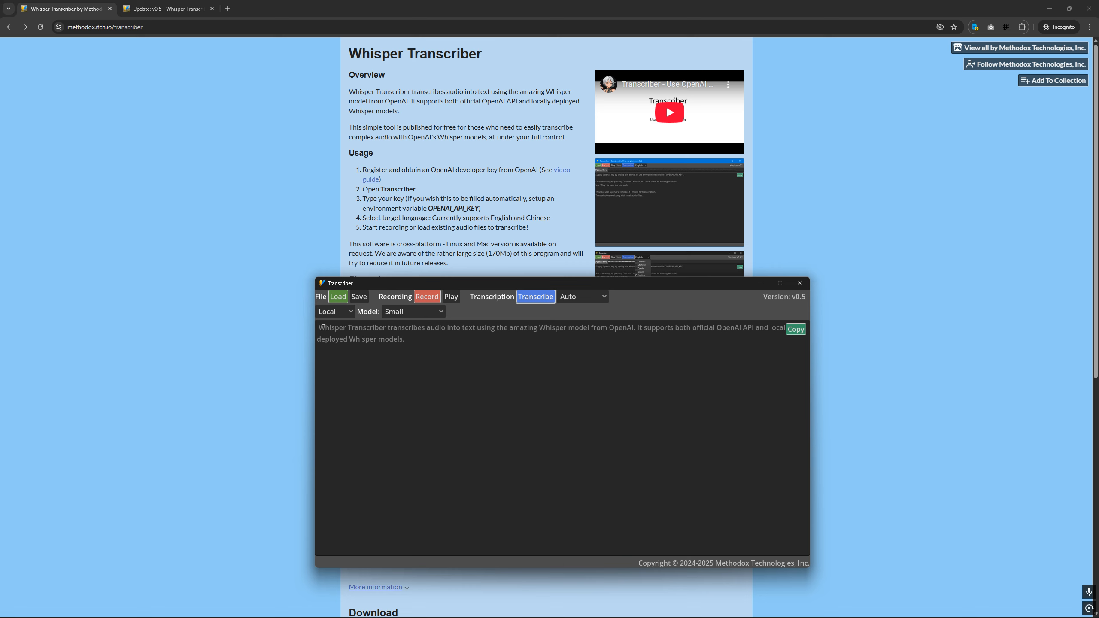
Highlight the Small model's full transcription to examine its wording against the web page's Overview text.
left_click_drag(320, 328, 440, 340)
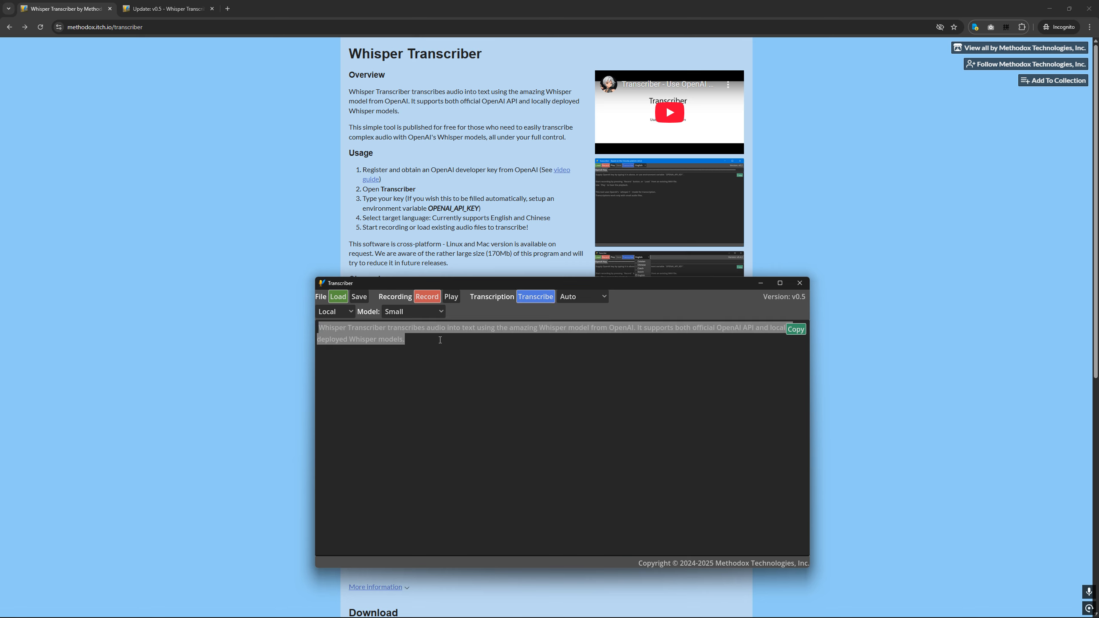
left_click(615, 360)
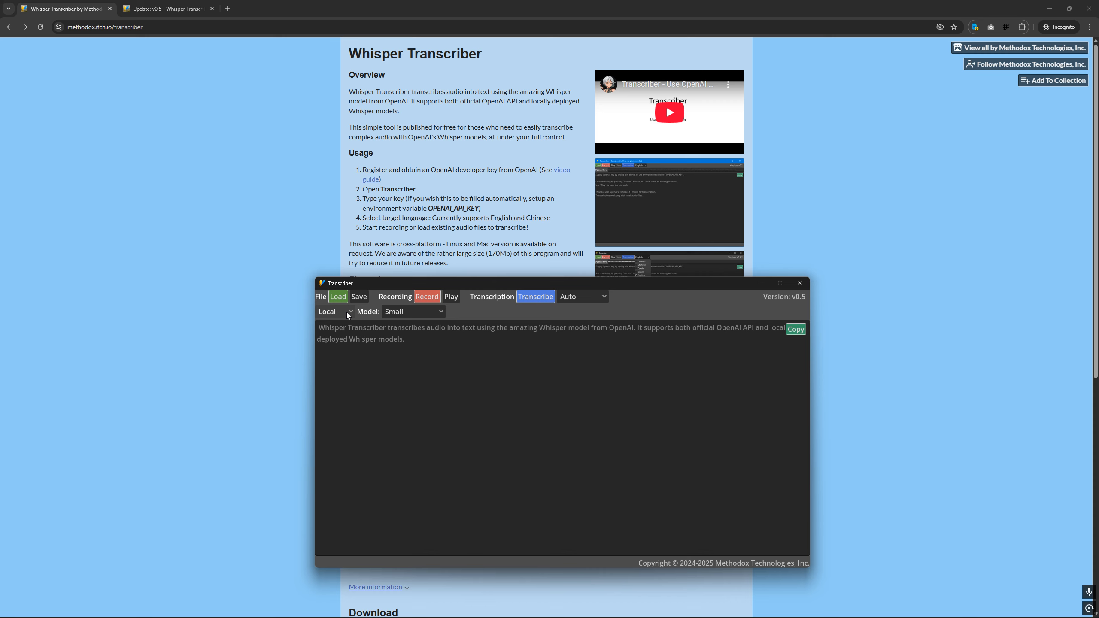
Change the transcription source from Local to Open AI and view the available endpoint types.
left_click(349, 326)
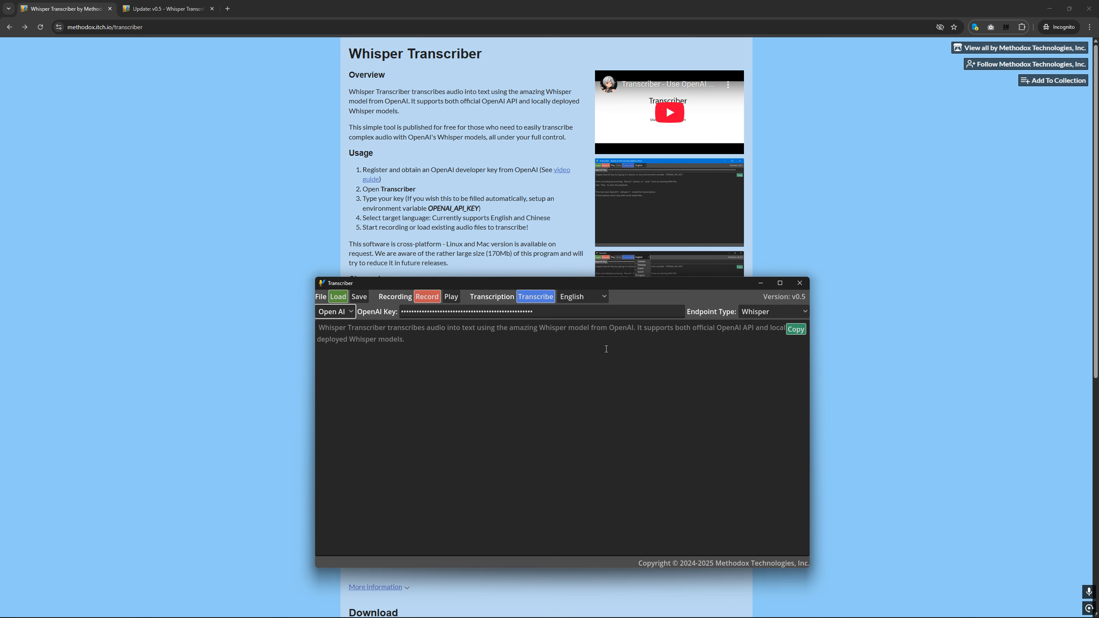
left_click(785, 312)
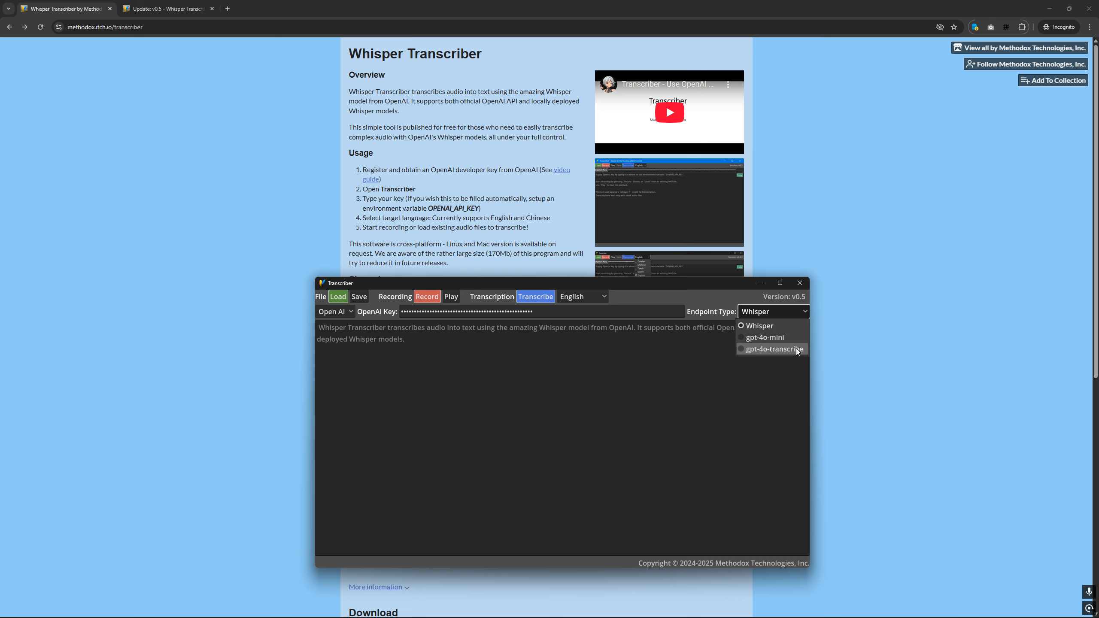
Switch to the browser, view OpenAI's audio API reference linked from the Whisper Transcriber page in a new tab, and return to Transcriber.
left_click(547, 242)
scroll(519, 229, "down", 6)
middle_click(467, 207)
left_click(262, 10)
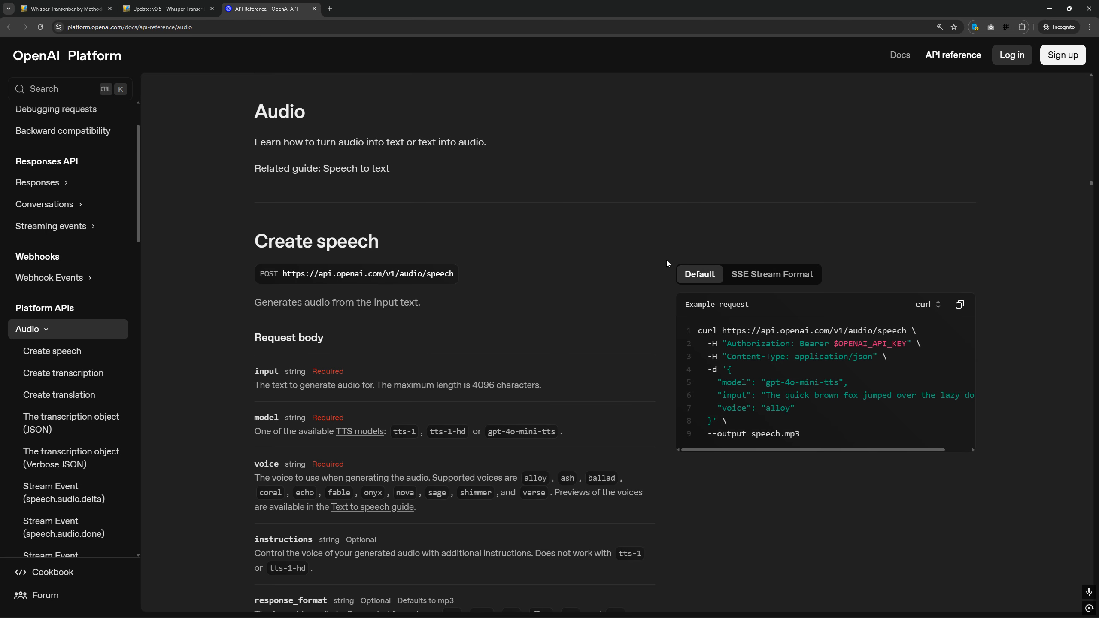
key("alt+Tab")
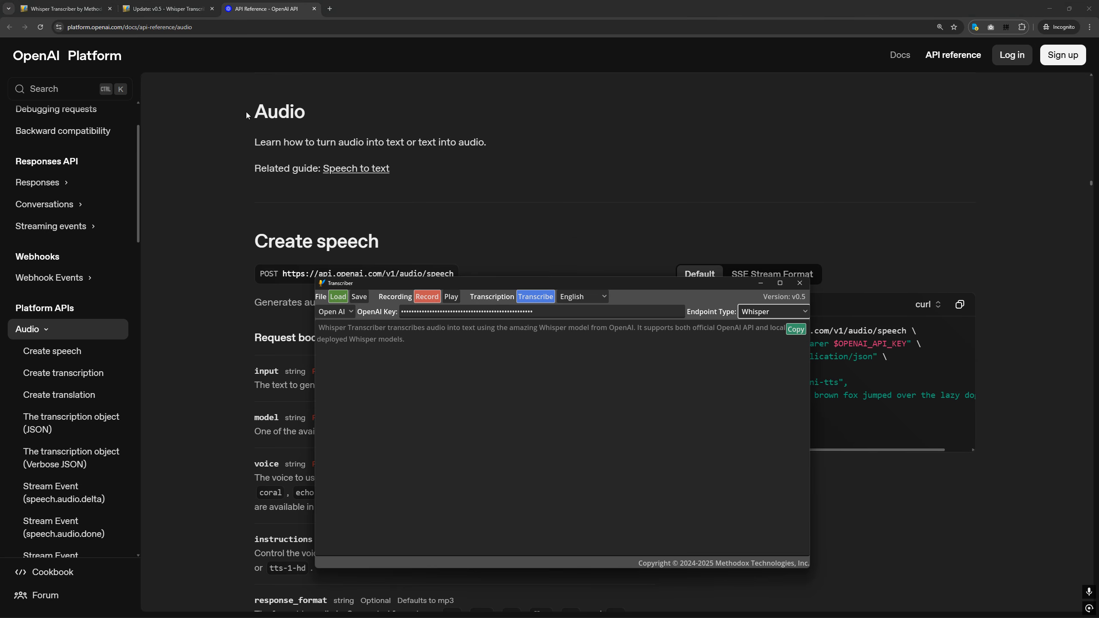